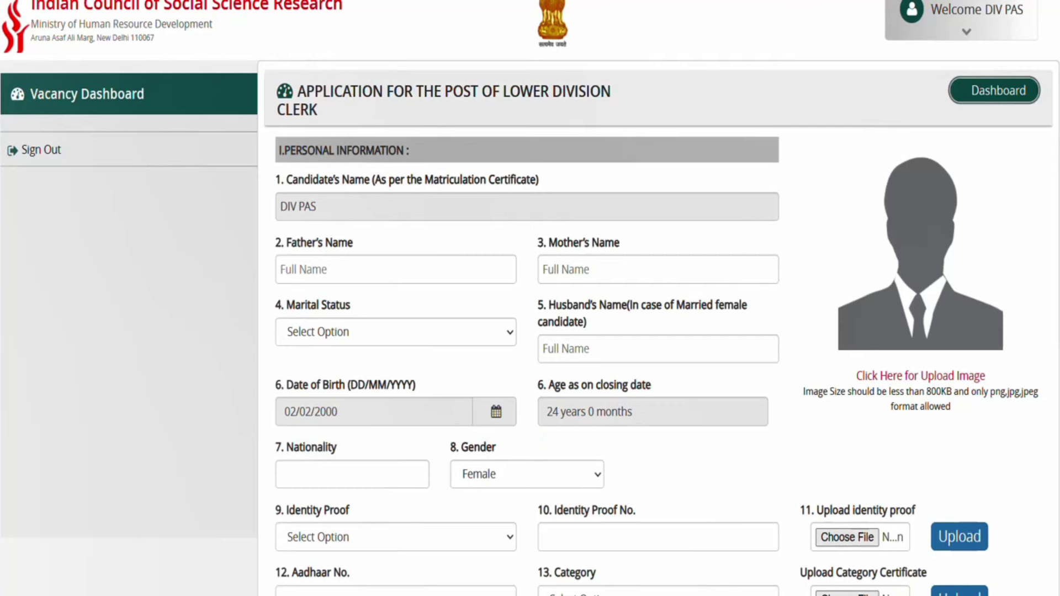
# - Examine the identity proof and category options and the certificate upload fields in the personal information section
pyautogui.click(491, 541)
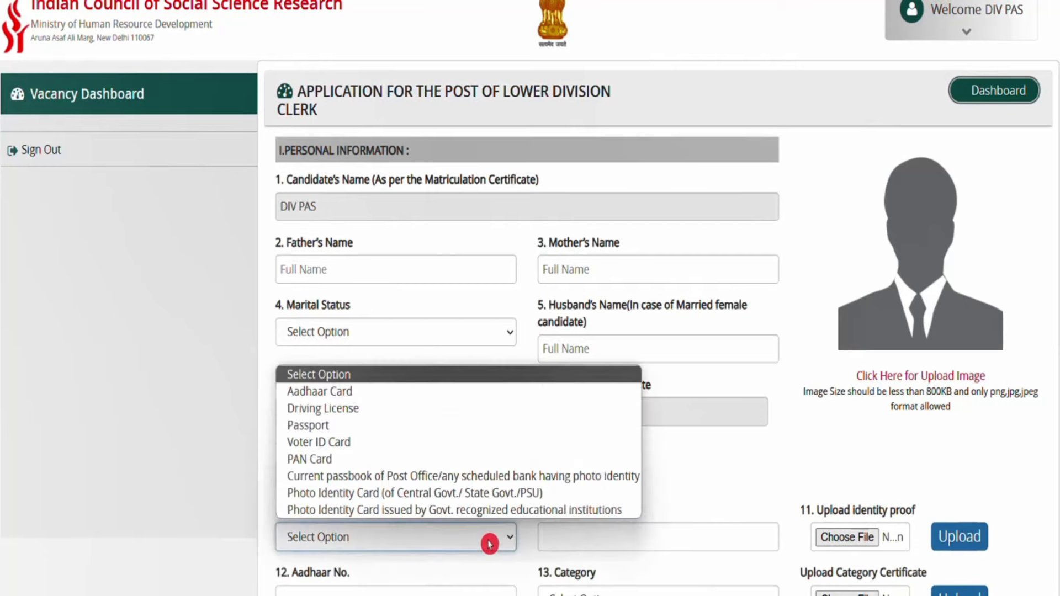
pyautogui.scroll(-2, 1057, 77)
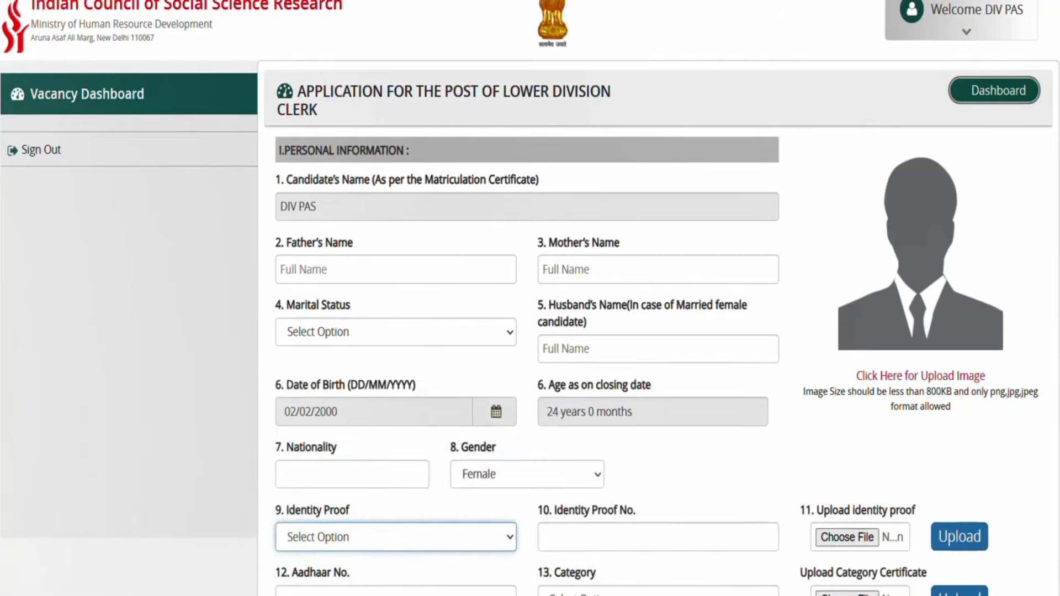
pyautogui.scroll(-5, 1058, 77)
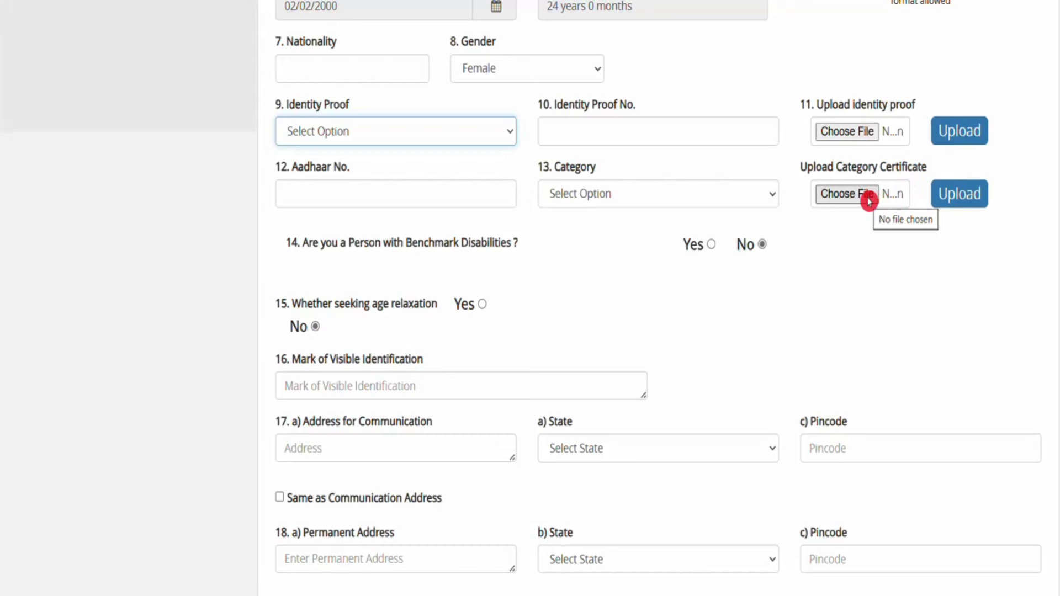
pyautogui.click(587, 196)
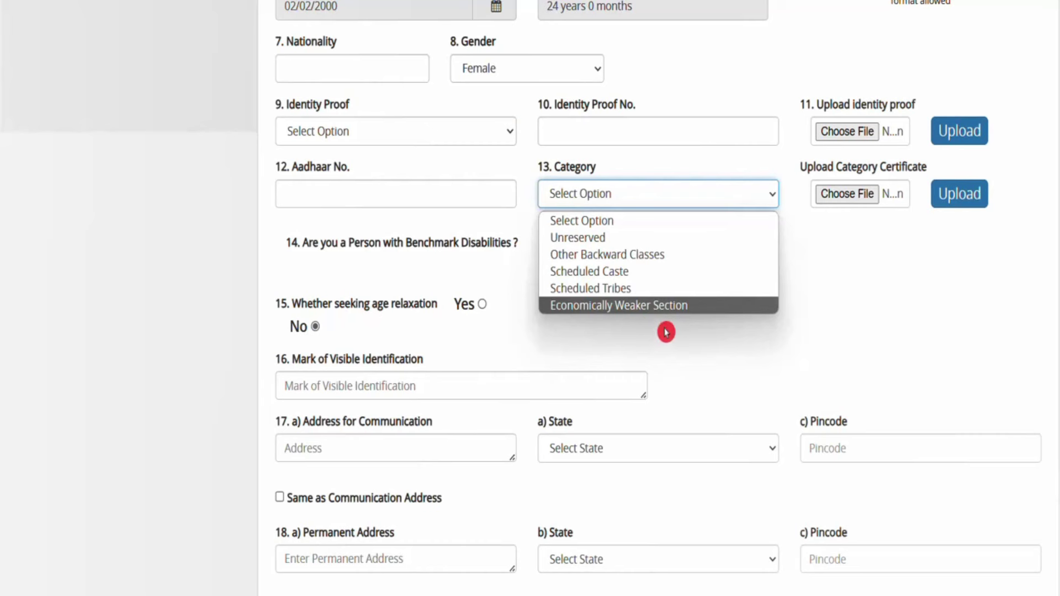
pyautogui.click(806, 347)
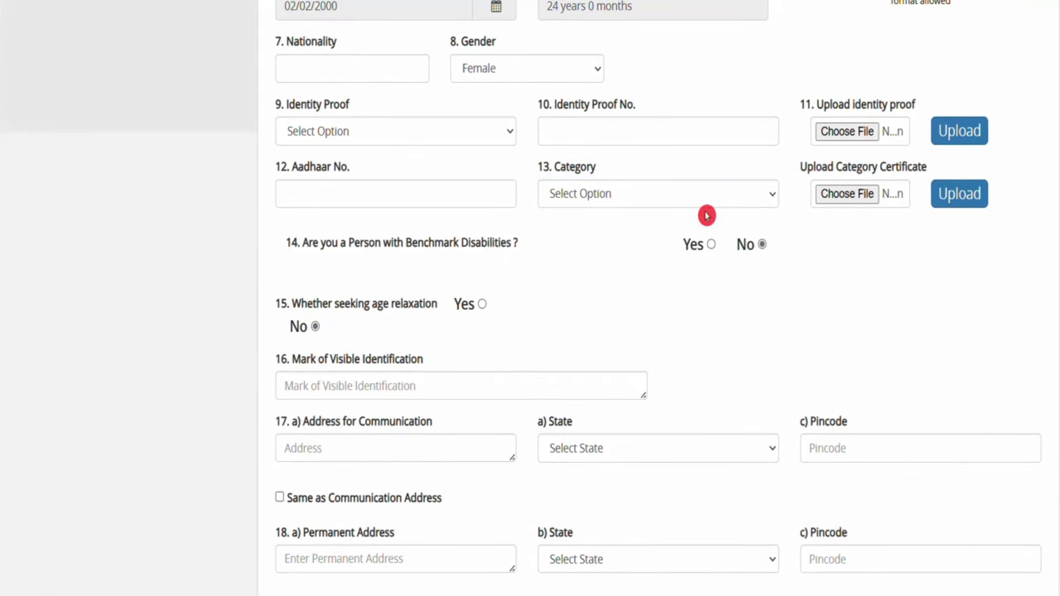
pyautogui.click(939, 202)
# - Examine the language options offered for the medium of examination and the medium of typing test
pyautogui.scroll(-5, 531, 299)
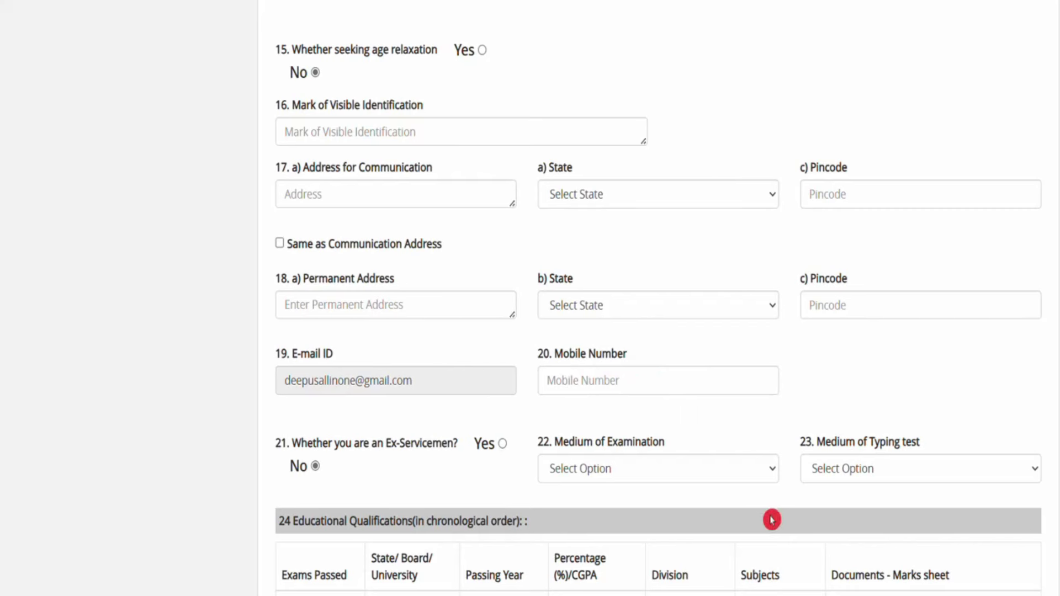
pyautogui.click(735, 479)
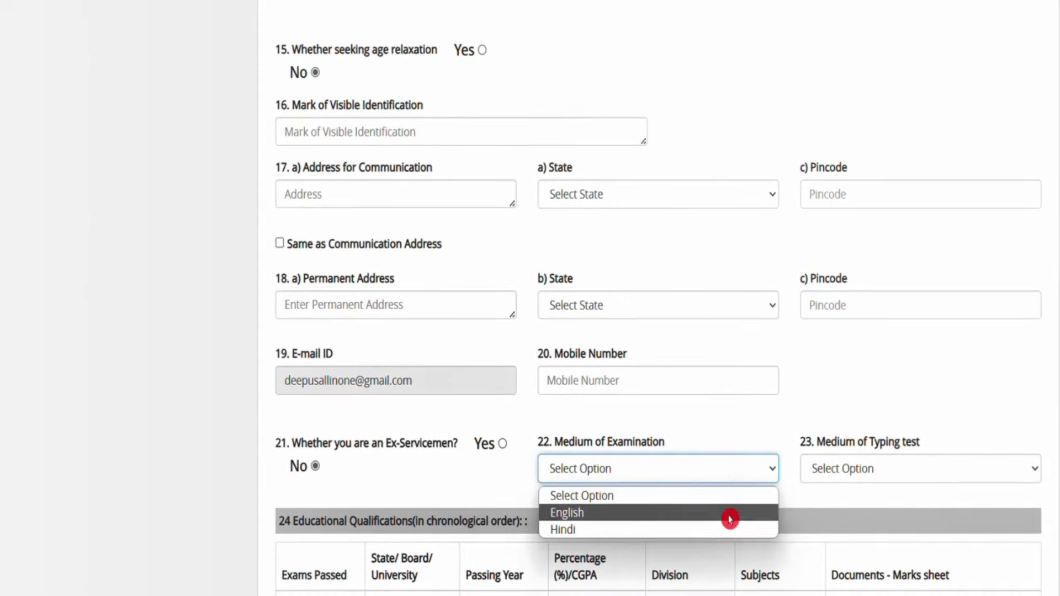
pyautogui.click(918, 386)
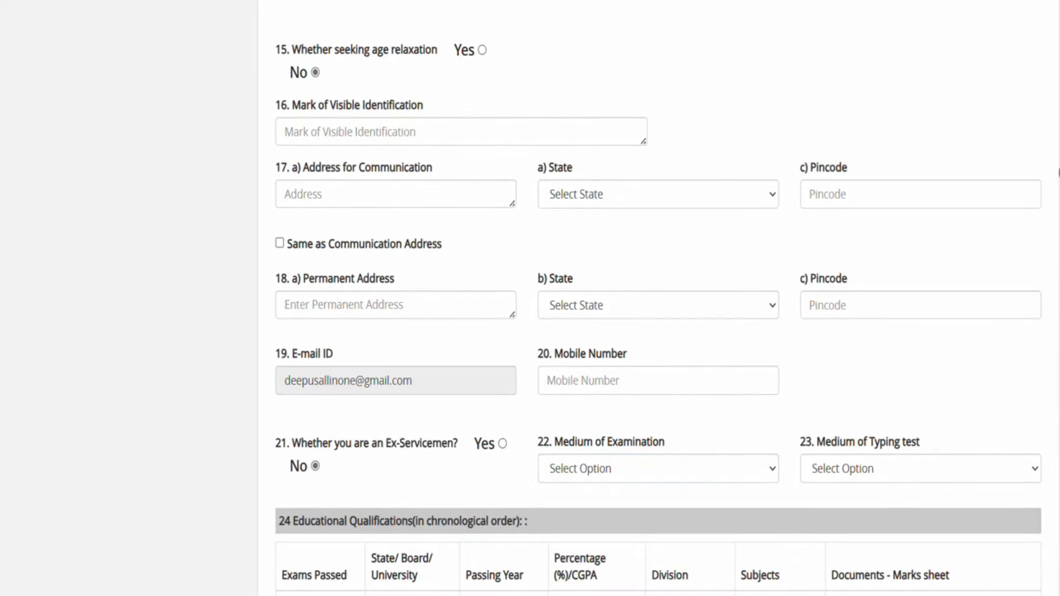
pyautogui.scroll(-3, 893, 298)
pyautogui.click(892, 285)
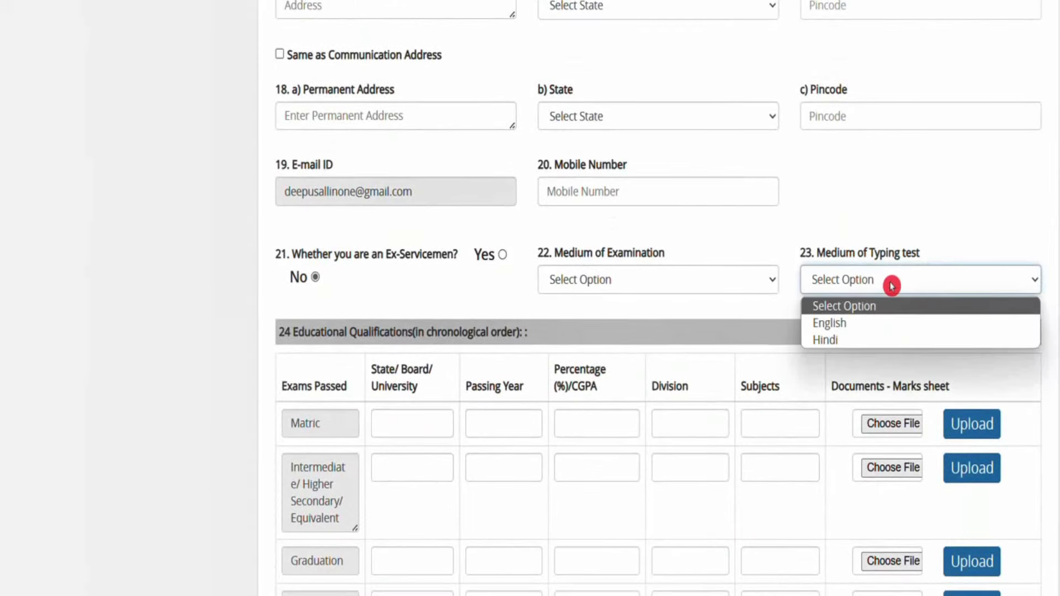
# - Review the educational qualifications table, the English and Hindi typing speed fields, and the employment, scribe and penalty questions
pyautogui.scroll(-3, 893, 286)
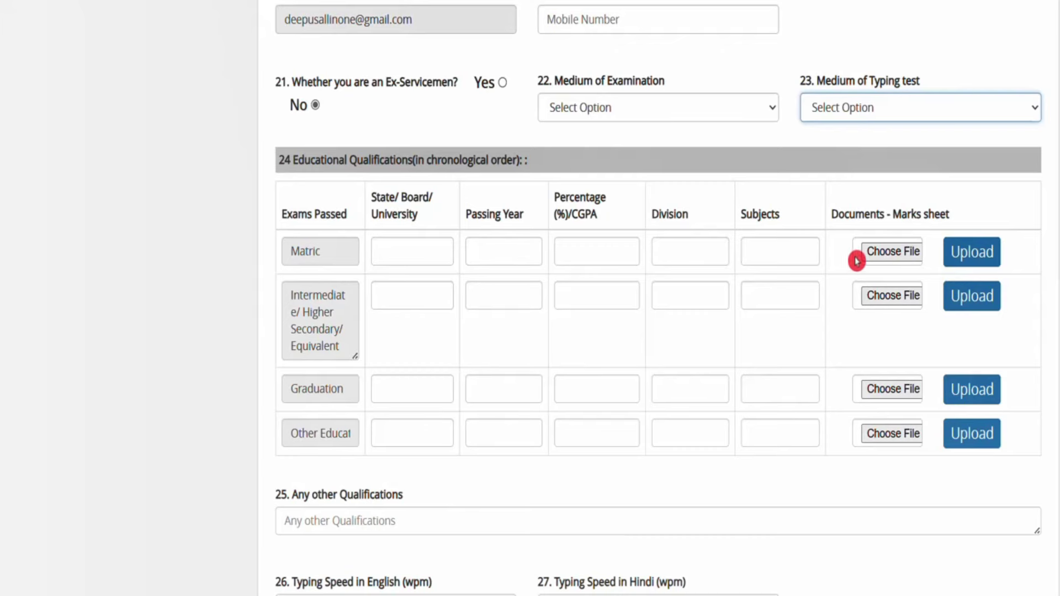
pyautogui.scroll(-7, 930, 286)
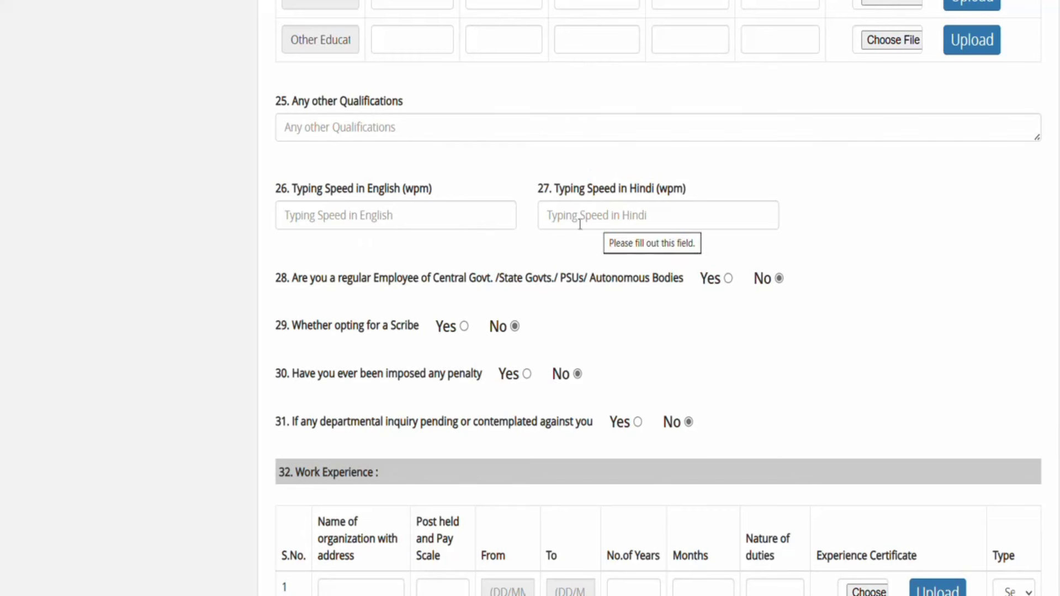
pyautogui.click(401, 217)
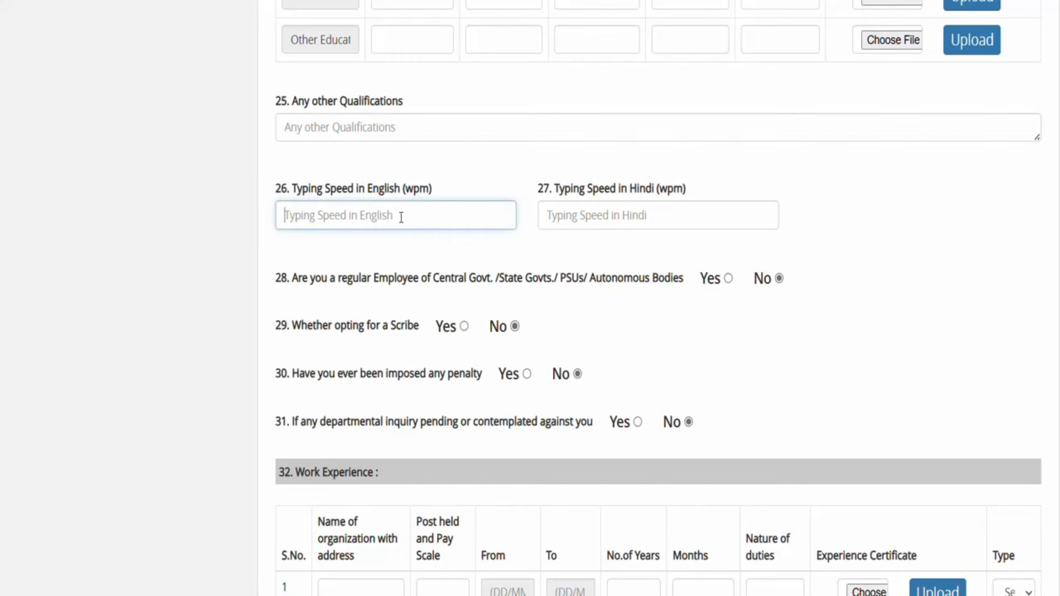
pyautogui.click(580, 220)
pyautogui.scroll(-1, 954, 237)
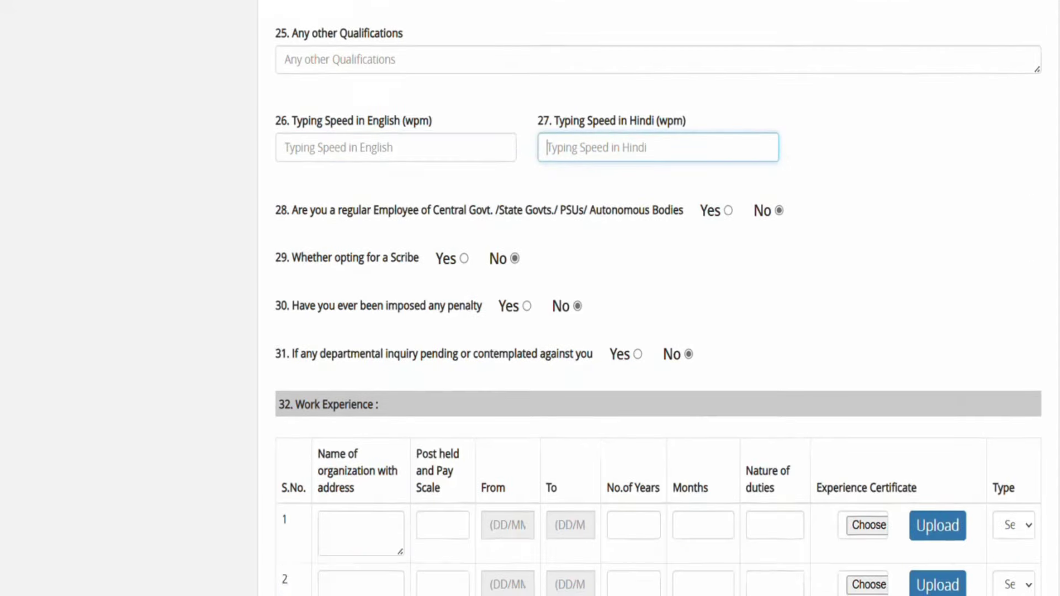
pyautogui.scroll(-1, 658, 304)
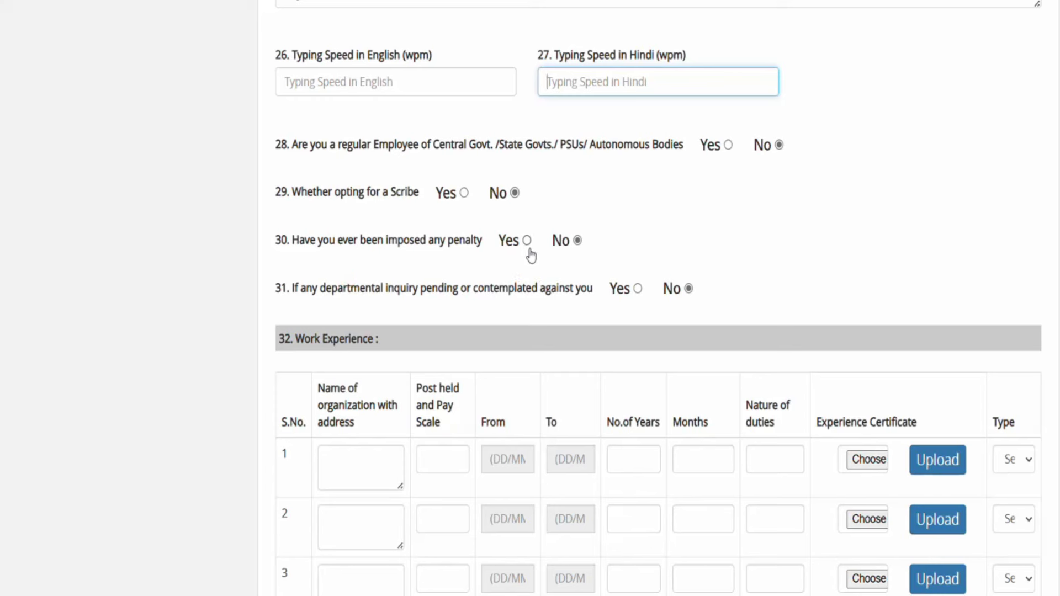
pyautogui.moveTo(530, 256)
pyautogui.mouseDown()
pyautogui.moveTo(468, 252)
pyautogui.moveTo(576, 259)
pyautogui.mouseUp()
# - Review the work experience table and the employment types available for its first row
pyautogui.scroll(-3, 976, 326)
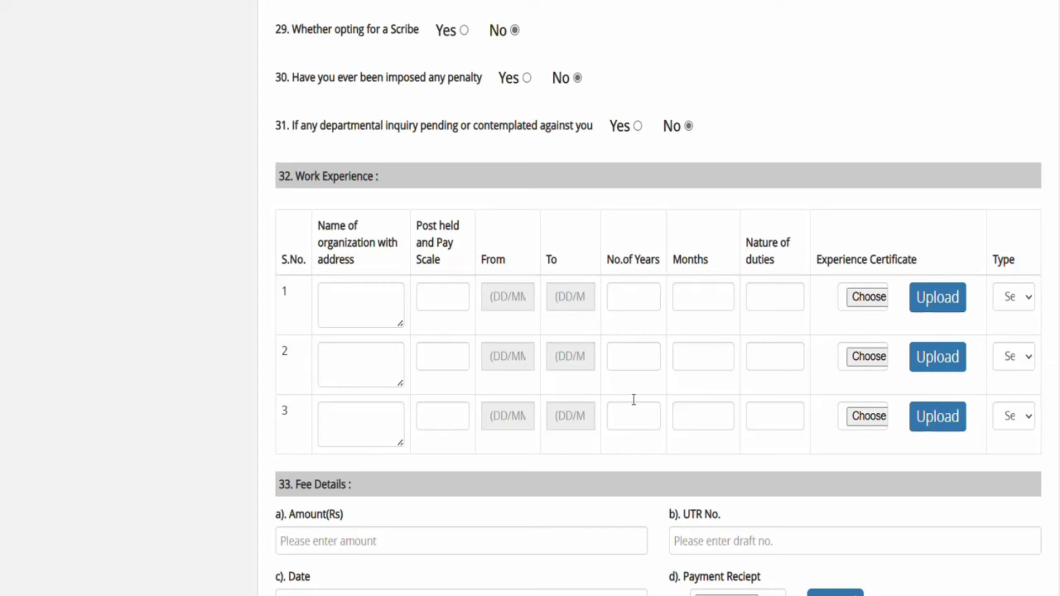
pyautogui.click(1011, 300)
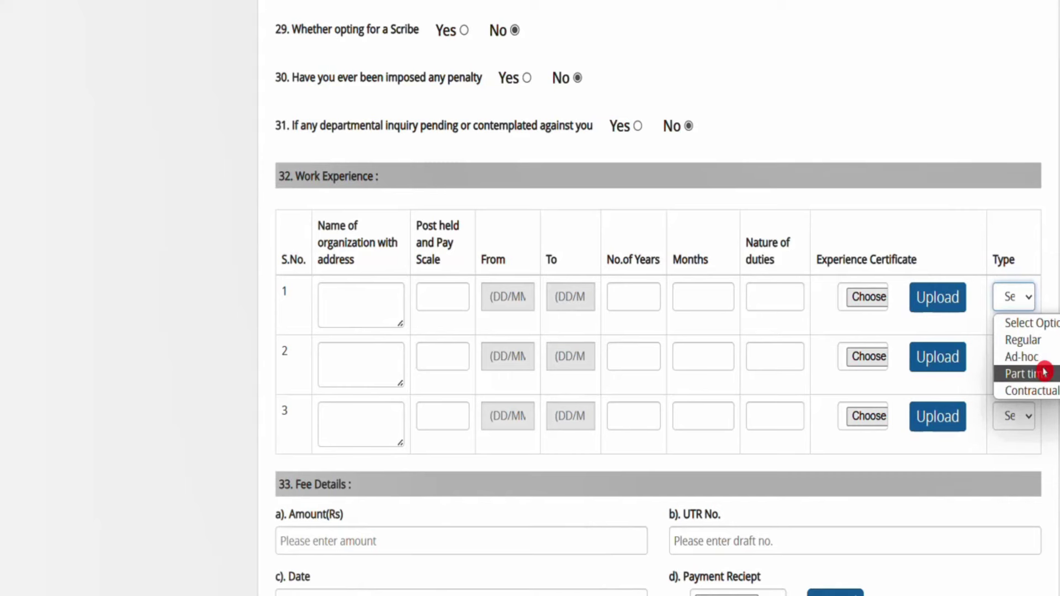
pyautogui.click(1022, 468)
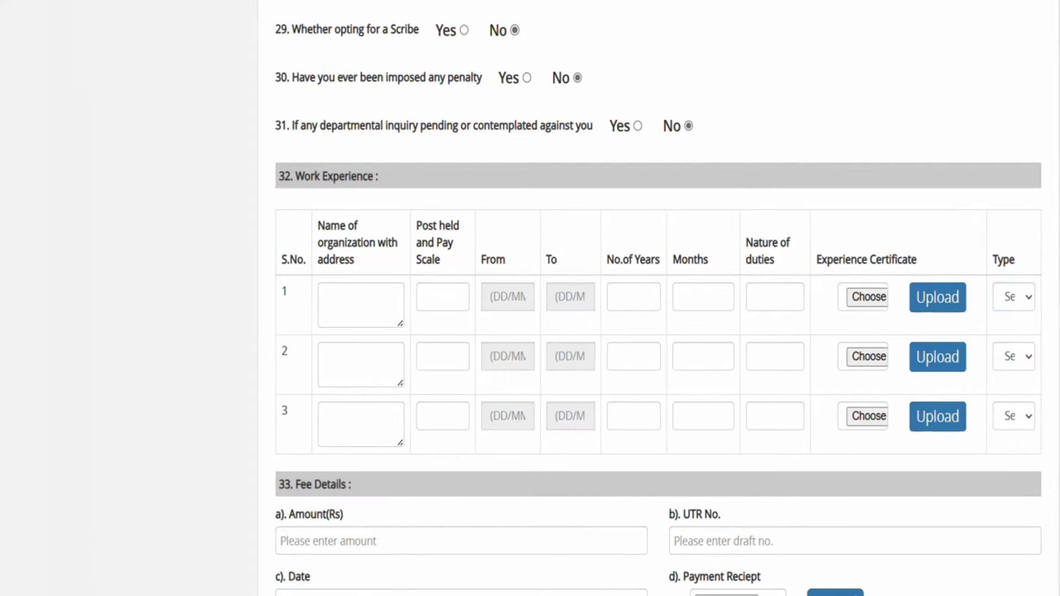
# - Review the fee details fields and the declaration section with its place, date and signature entries
pyautogui.scroll(-2, 658, 298)
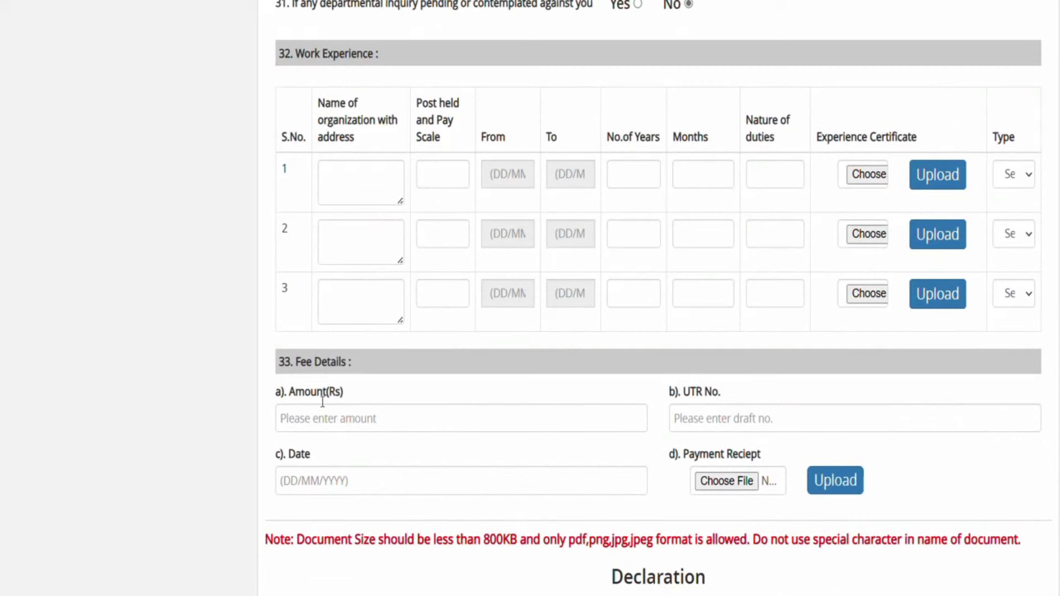
pyautogui.click(335, 404)
pyautogui.click(360, 417)
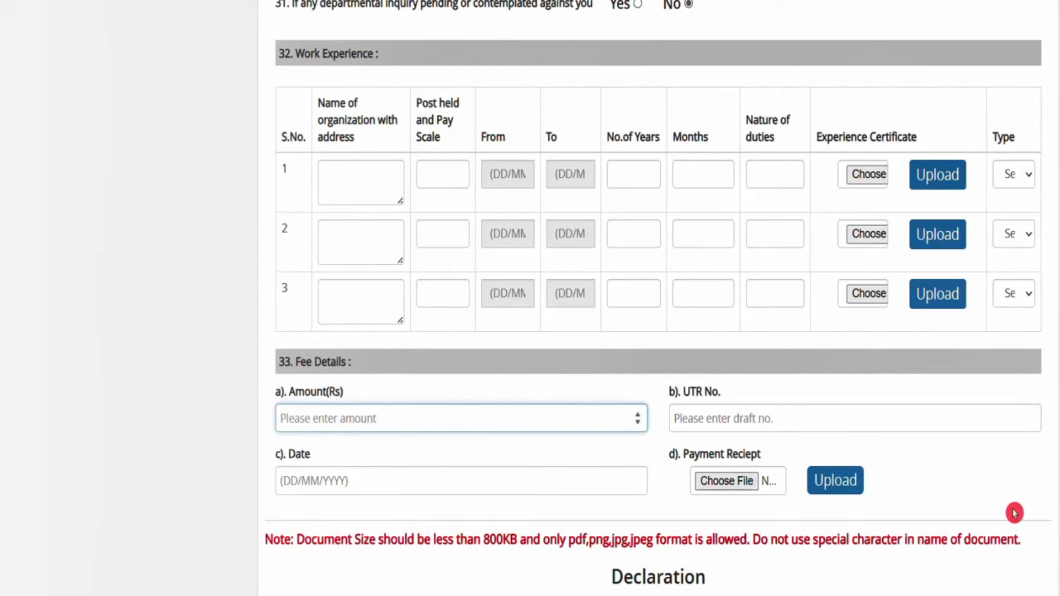
pyautogui.scroll(-2, 659, 293)
pyautogui.scroll(-1, 636, 332)
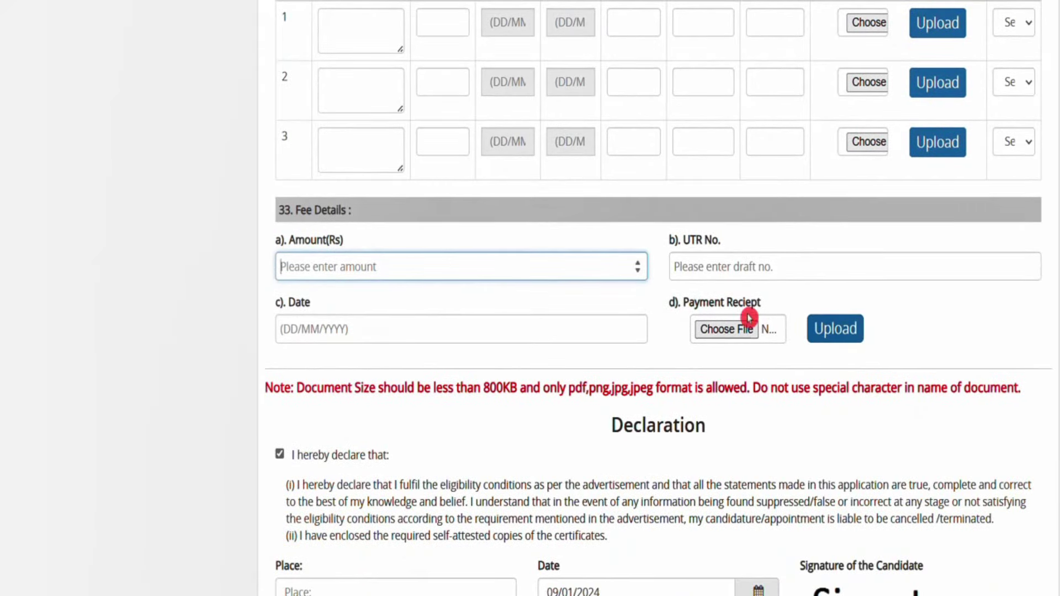
pyautogui.scroll(-1, 725, 332)
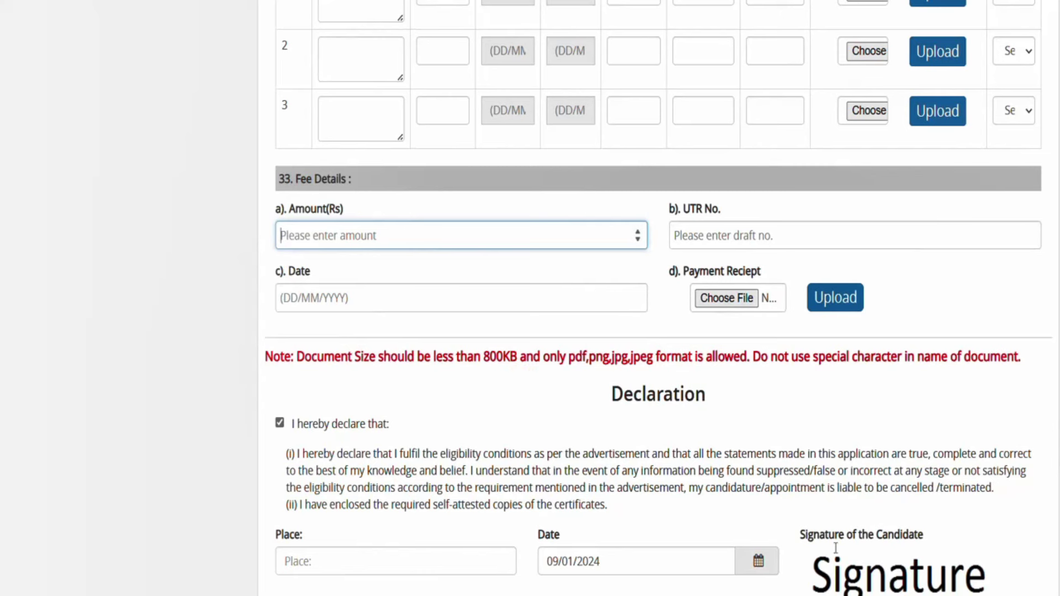
pyautogui.scroll(-3, 1052, 528)
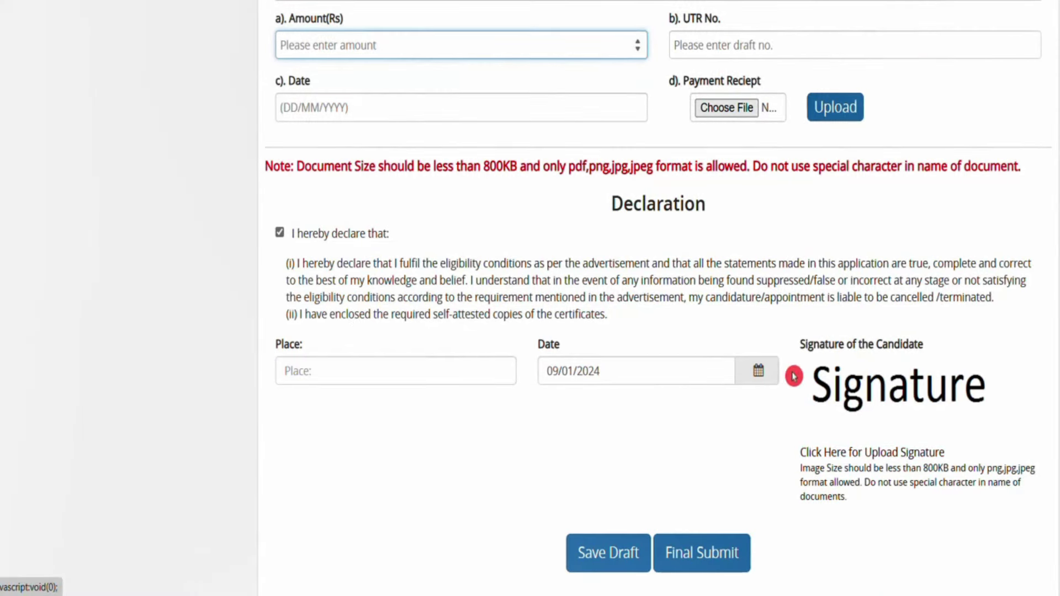
# - Check the upload requirements for the candidate's photo and signature, and the payment receipt upload in the fee details
pyautogui.scroll(15, 935, 460)
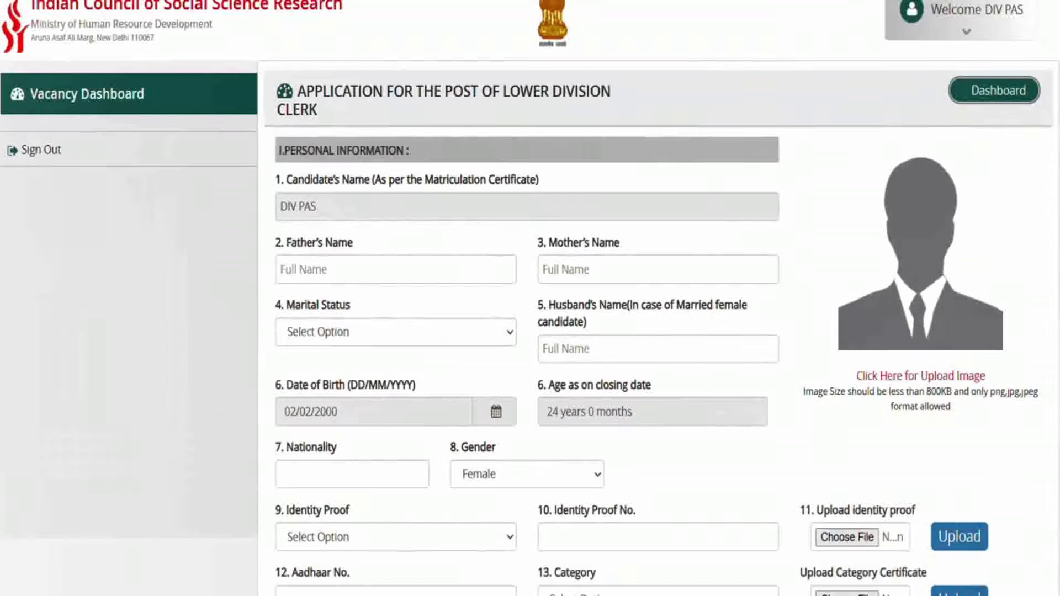
pyautogui.click(942, 390)
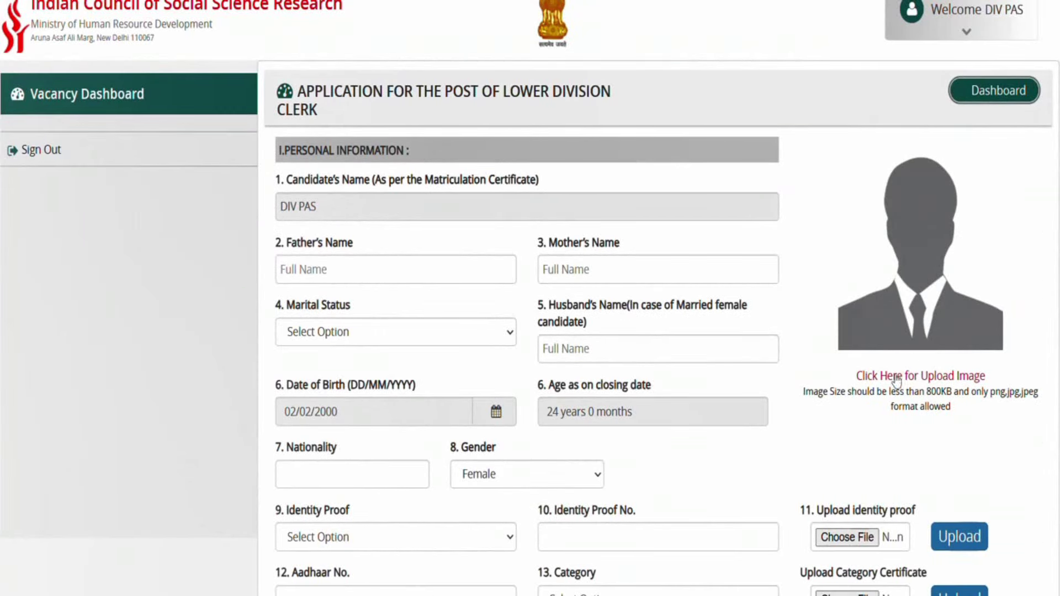
pyautogui.scroll(-20, 656, 486)
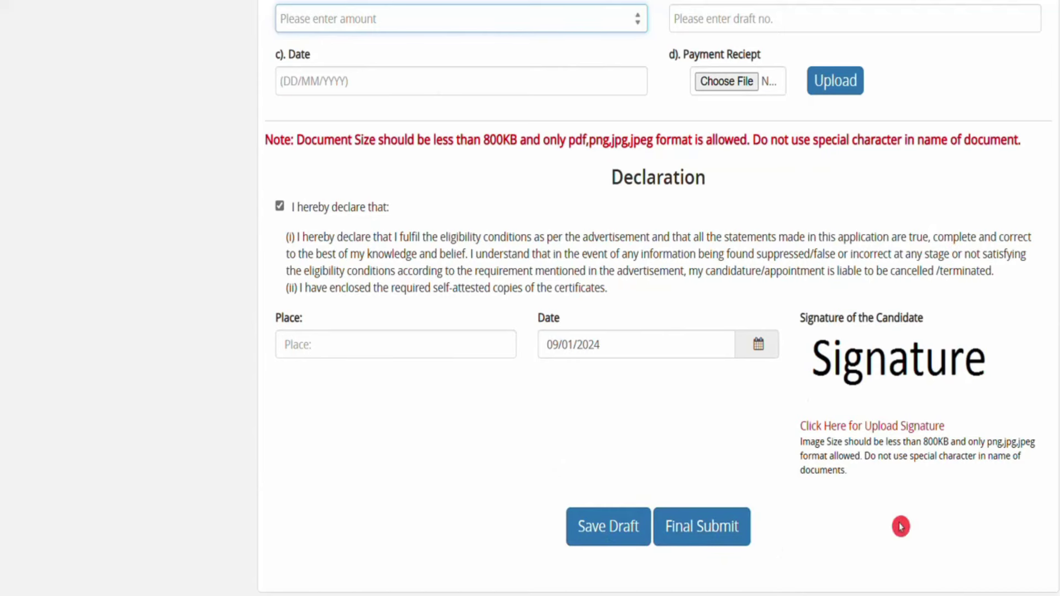
pyautogui.scroll(4, 663, 274)
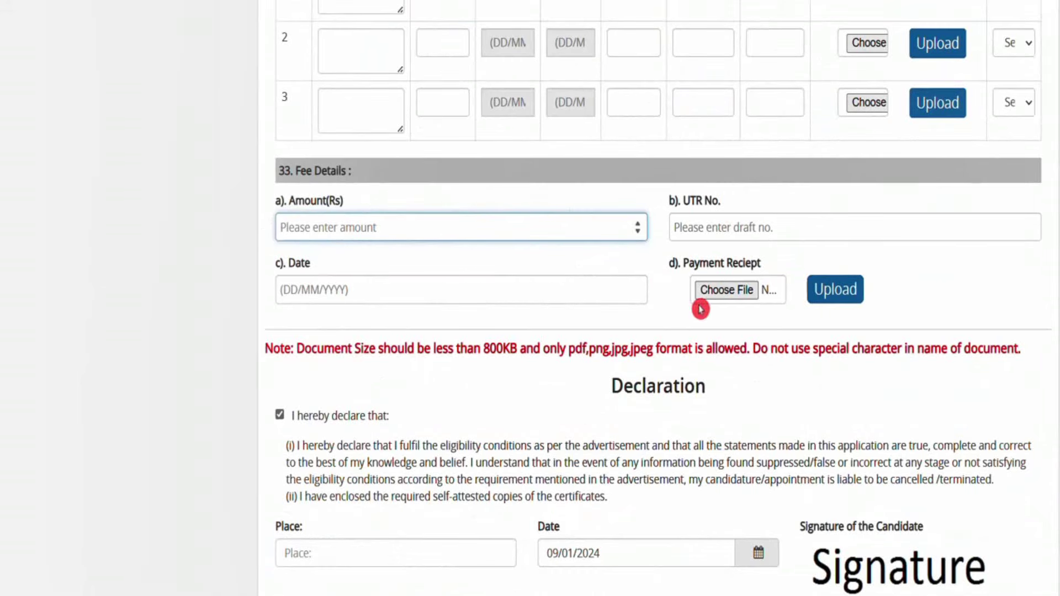
pyautogui.click(731, 293)
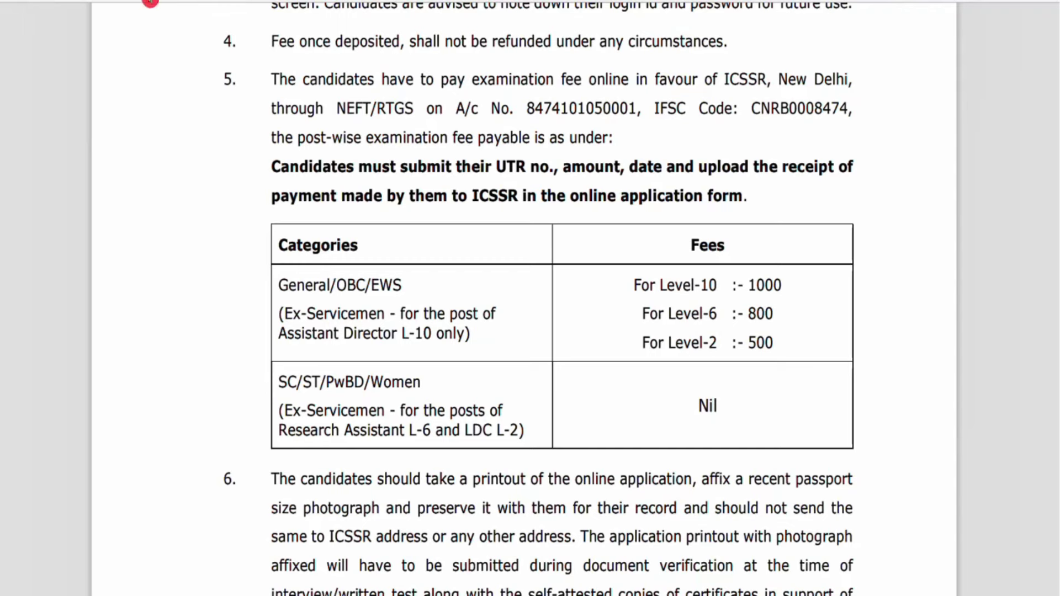
# - Reduce the red pen's thickness and circle the fee payment instructions in point 5 of the recruitment notice
pyautogui.click(178, 95)
pyautogui.moveTo(224, 304); pyautogui.dragTo(180, 304)
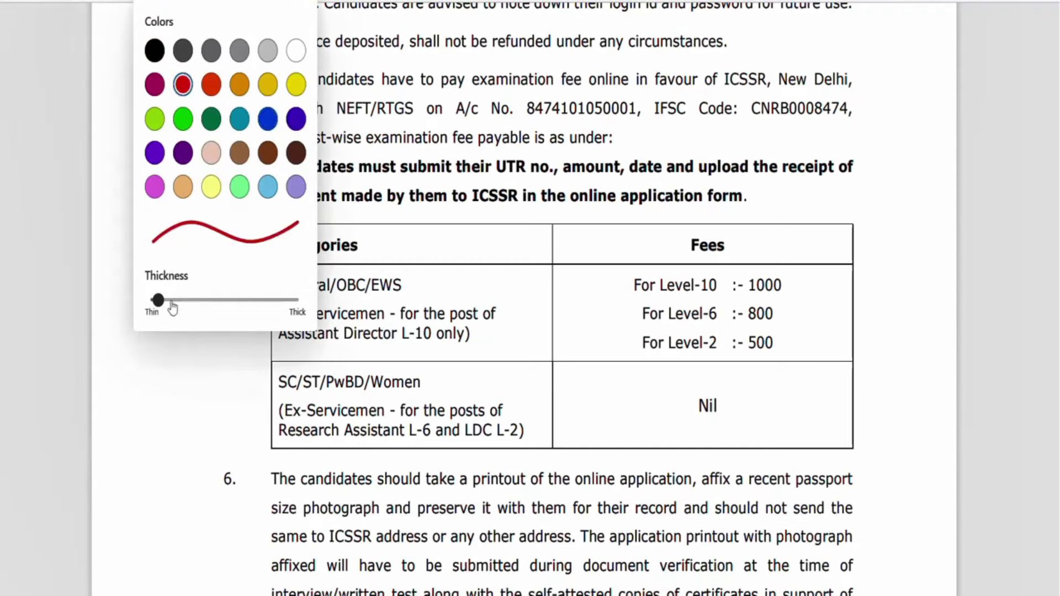
pyautogui.moveTo(380, 68)
pyautogui.mouseDown()
pyautogui.moveTo(246, 70)
pyautogui.moveTo(542, 207)
pyautogui.moveTo(831, 184)
pyautogui.moveTo(878, 89)
pyautogui.moveTo(798, 41)
pyautogui.moveTo(538, 48)
pyautogui.moveTo(364, 31)
pyautogui.mouseUp()
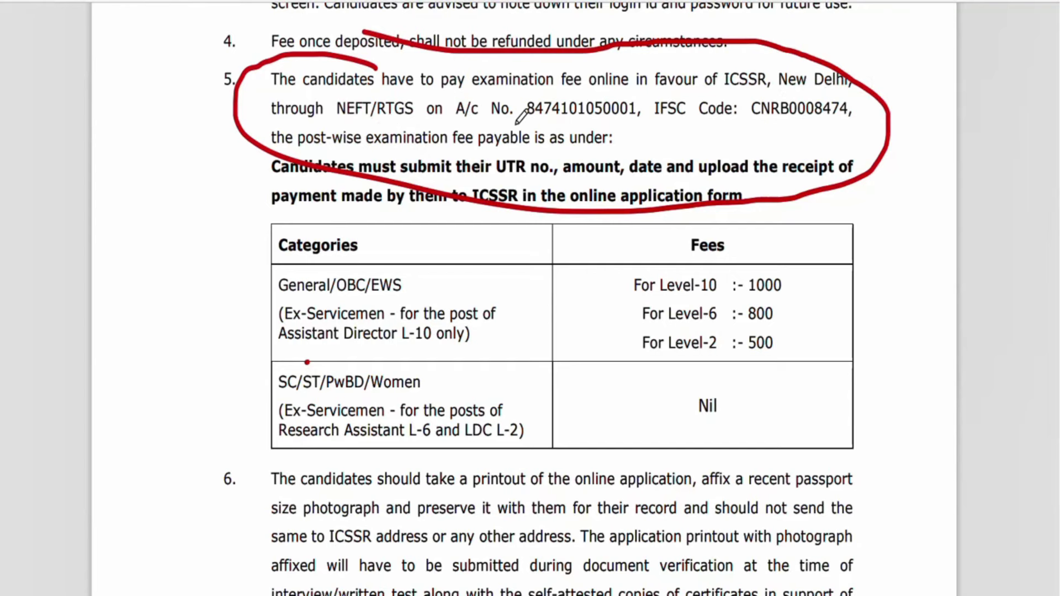
# - Underline the account number, IFSC code and UTR no. in point 5, then locate the form's UTR No. field
pyautogui.moveTo(514, 125); pyautogui.dragTo(788, 127)
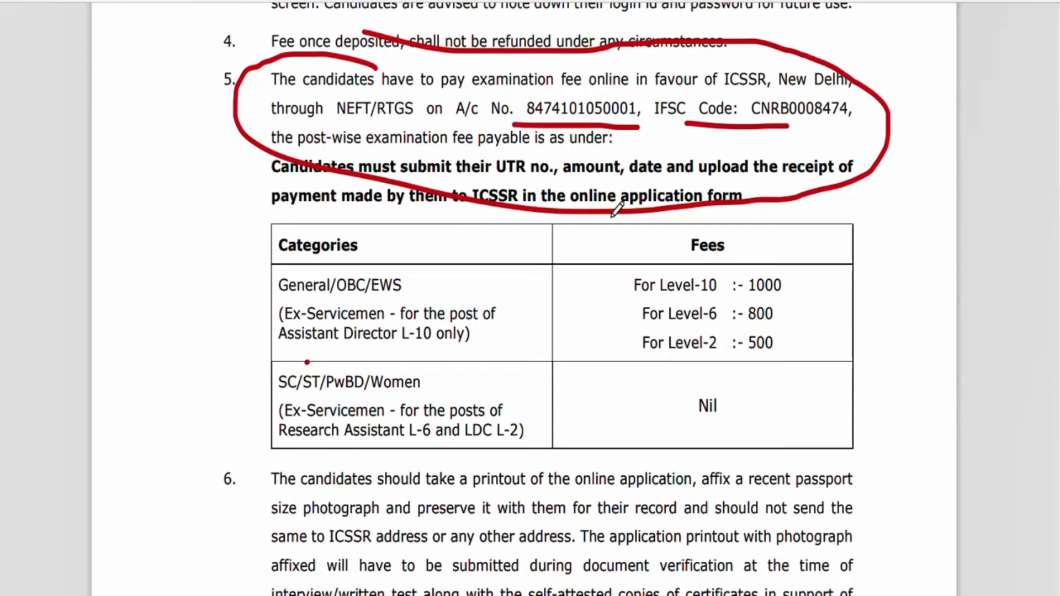
pyautogui.moveTo(751, 210)
pyautogui.mouseDown()
pyautogui.moveTo(793, 223)
pyautogui.moveTo(882, 193)
pyautogui.mouseUp()
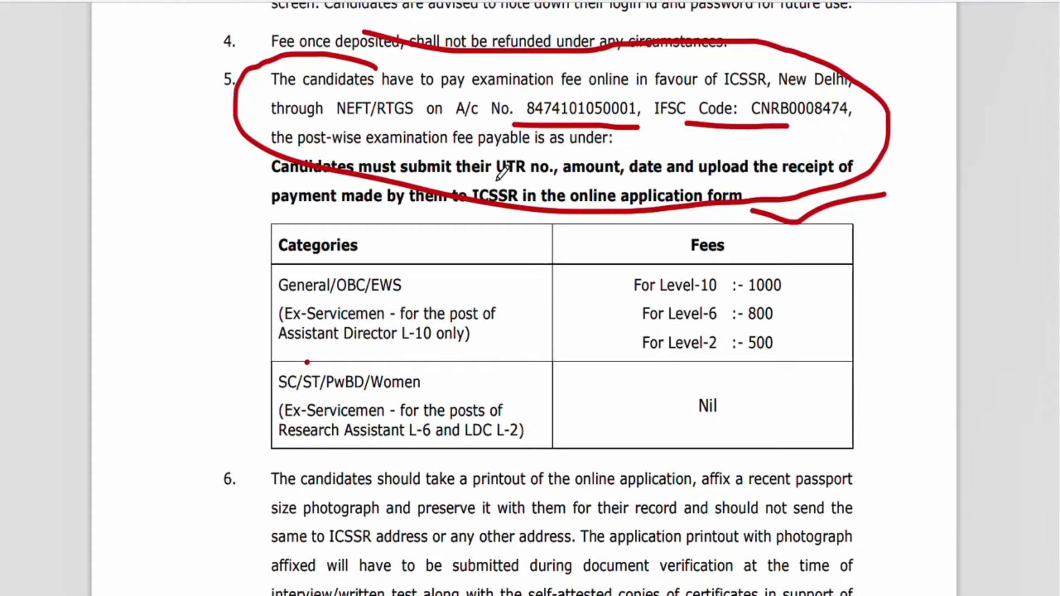
pyautogui.moveTo(497, 181); pyautogui.dragTo(547, 178)
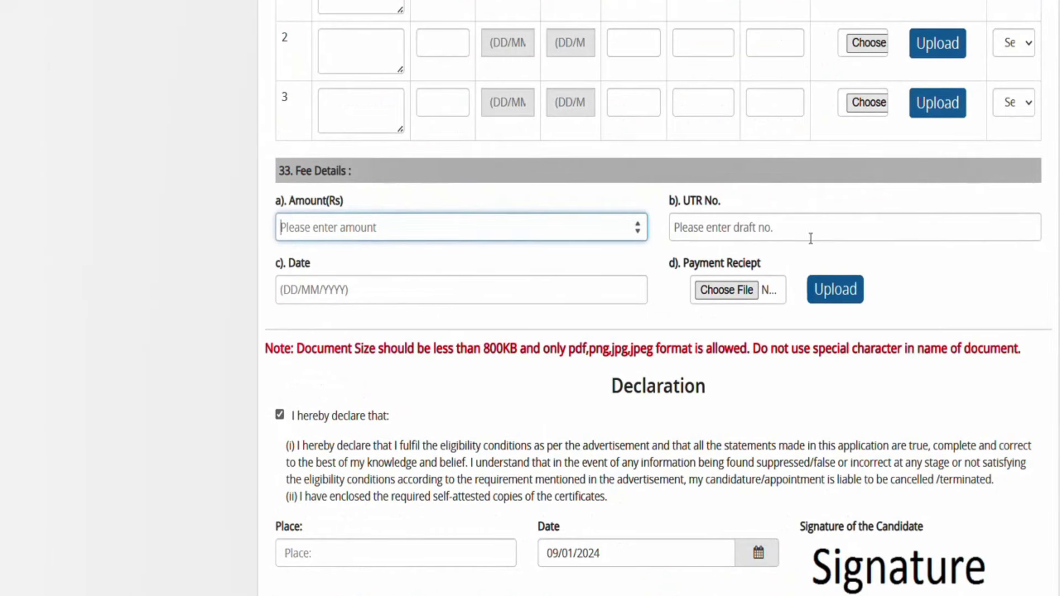
pyautogui.click(683, 225)
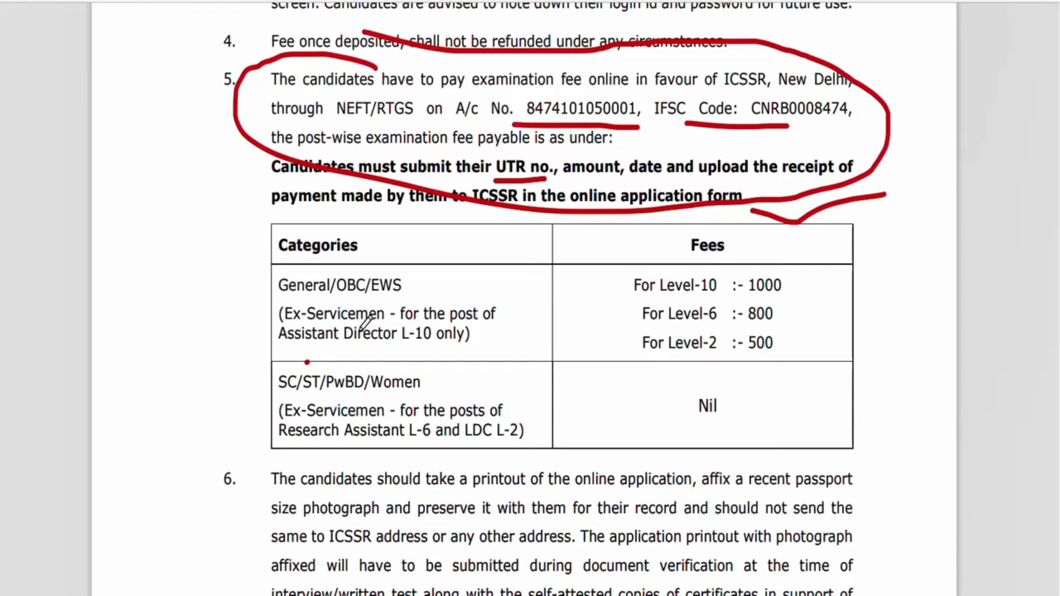
# - Mark up the General/OBC/EWS row: bracket the category, underline the Assistant Director note, tick the Level-10 and Level-6 fees and underline the Level-2 fee
pyautogui.moveTo(482, 271)
pyautogui.mouseDown()
pyautogui.moveTo(500, 312)
pyautogui.moveTo(475, 349)
pyautogui.mouseUp()
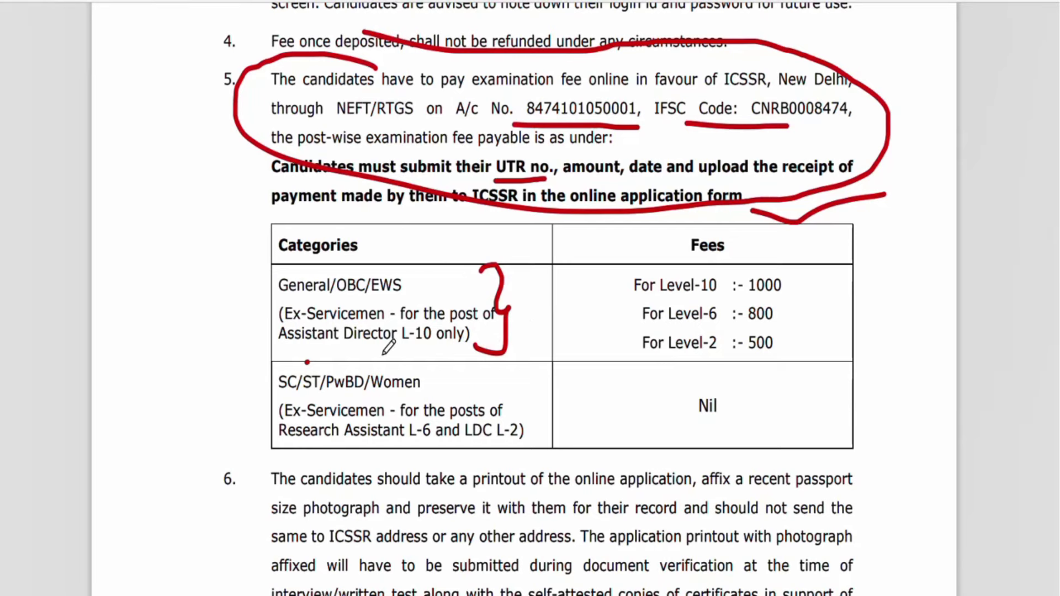
pyautogui.moveTo(358, 353); pyautogui.dragTo(493, 349)
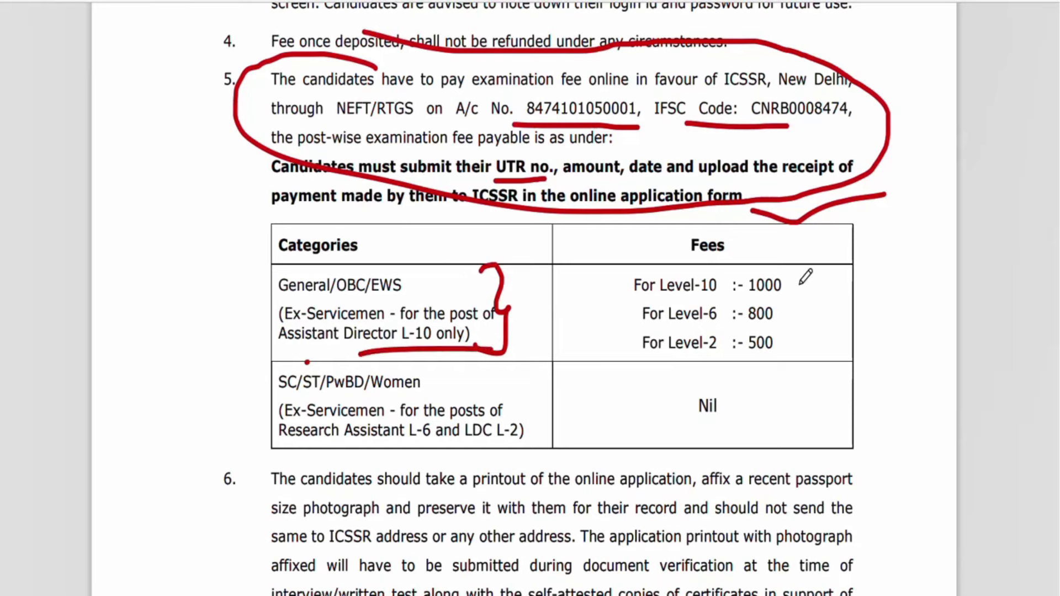
pyautogui.moveTo(799, 285); pyautogui.dragTo(849, 255)
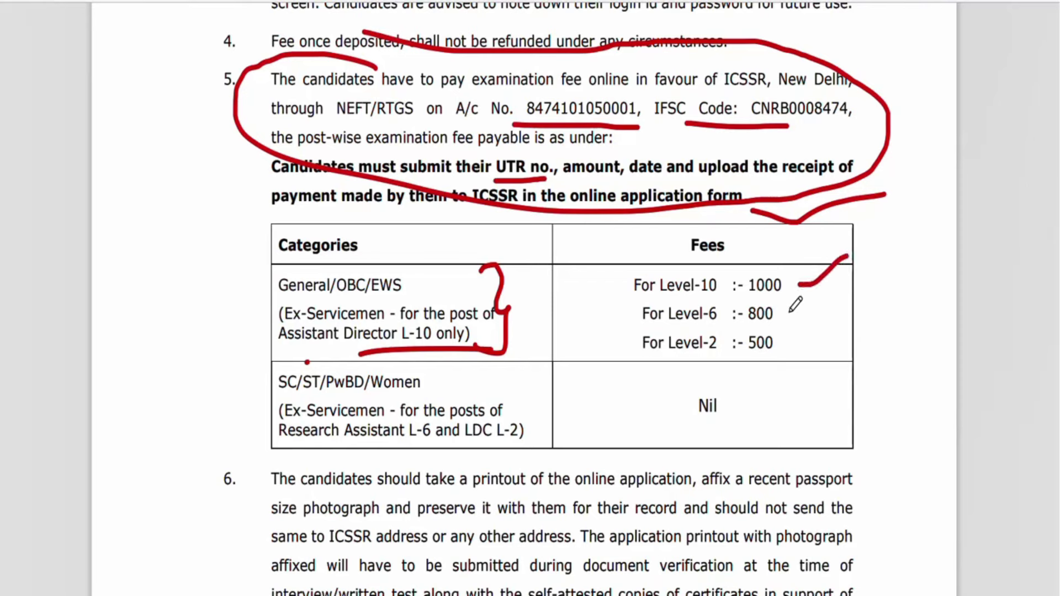
pyautogui.moveTo(790, 314); pyautogui.dragTo(872, 281)
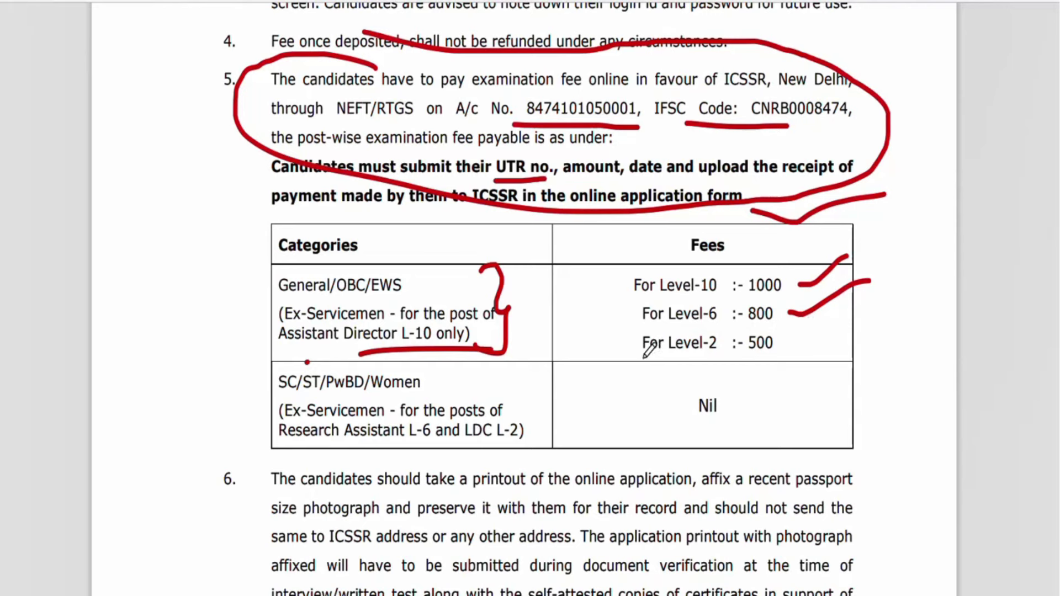
pyautogui.moveTo(735, 357); pyautogui.dragTo(774, 362)
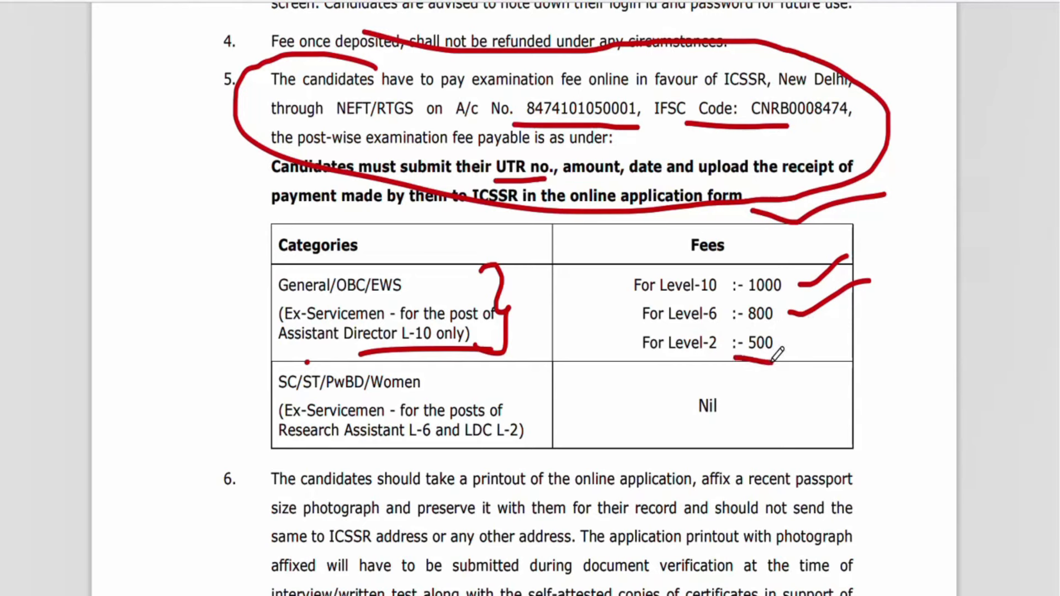